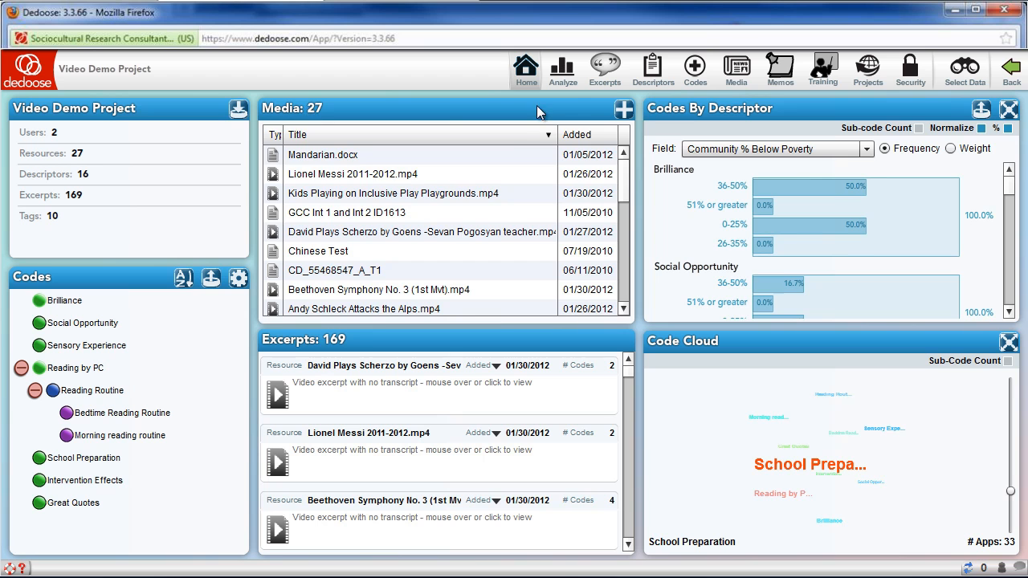
- Preview the Lionel Messi 2011-2012.mp4 video in the media list and the first video excerpts
mouse_move(426, 183)
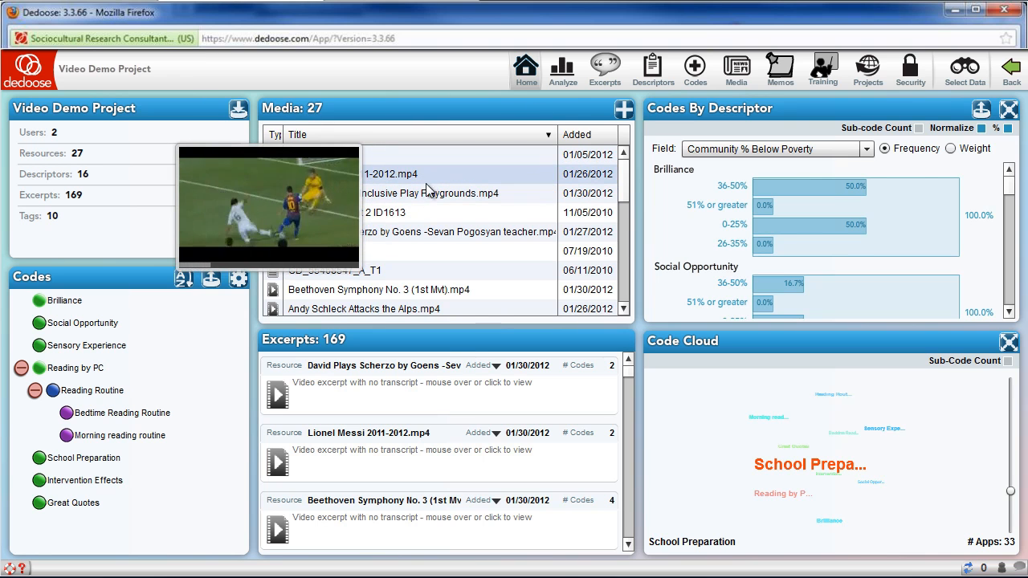
mouse_move(353, 378)
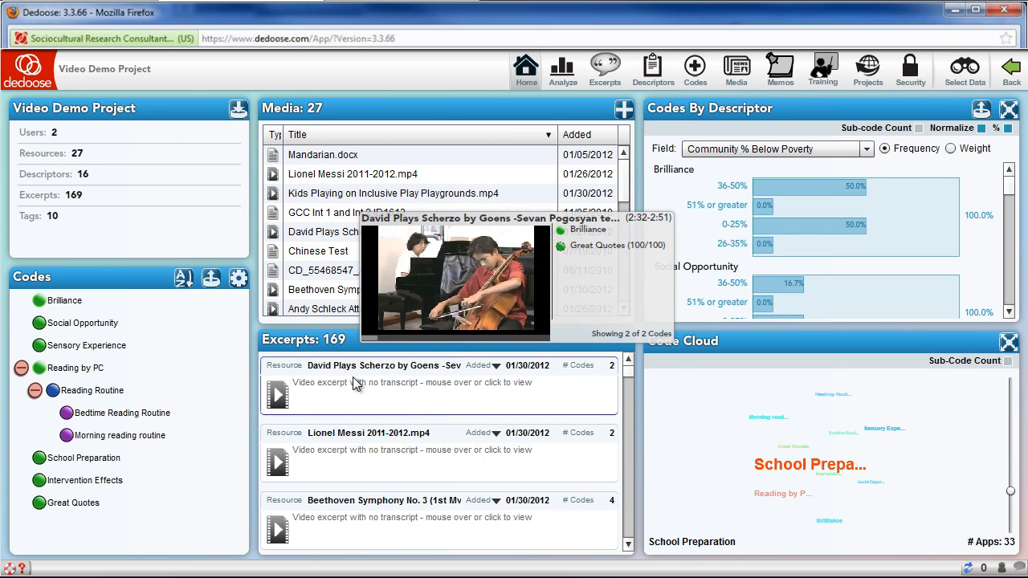
mouse_move(357, 438)
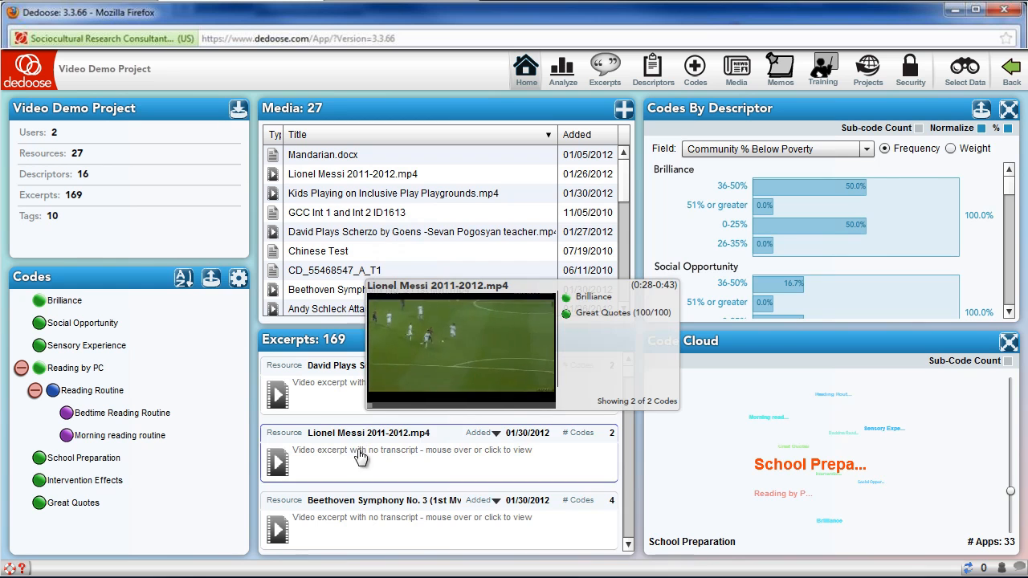
mouse_move(361, 522)
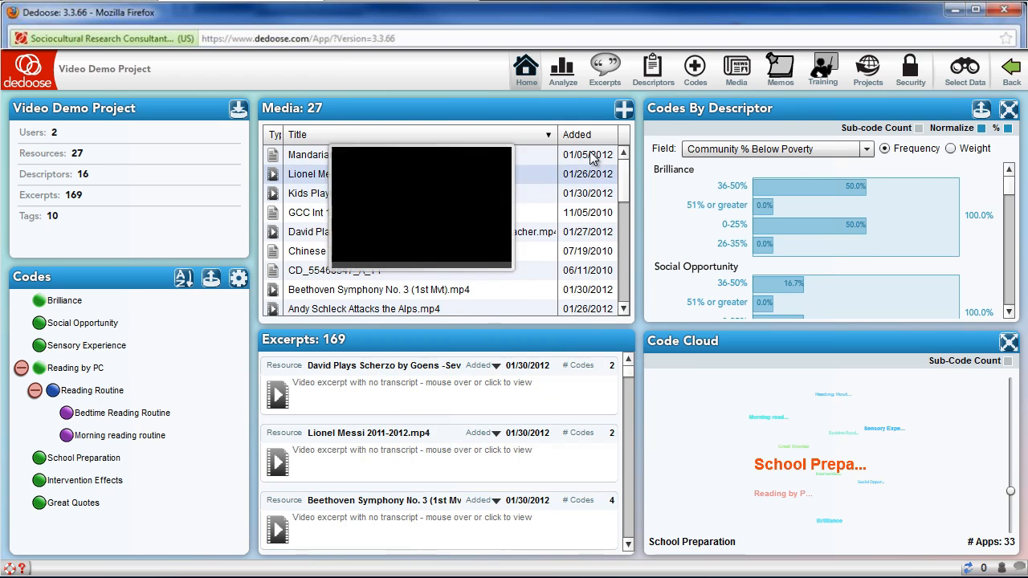
- Import the video Buckyballs Motor.mp4 into the project and decline viewing it once processing completes
left_click(621, 112)
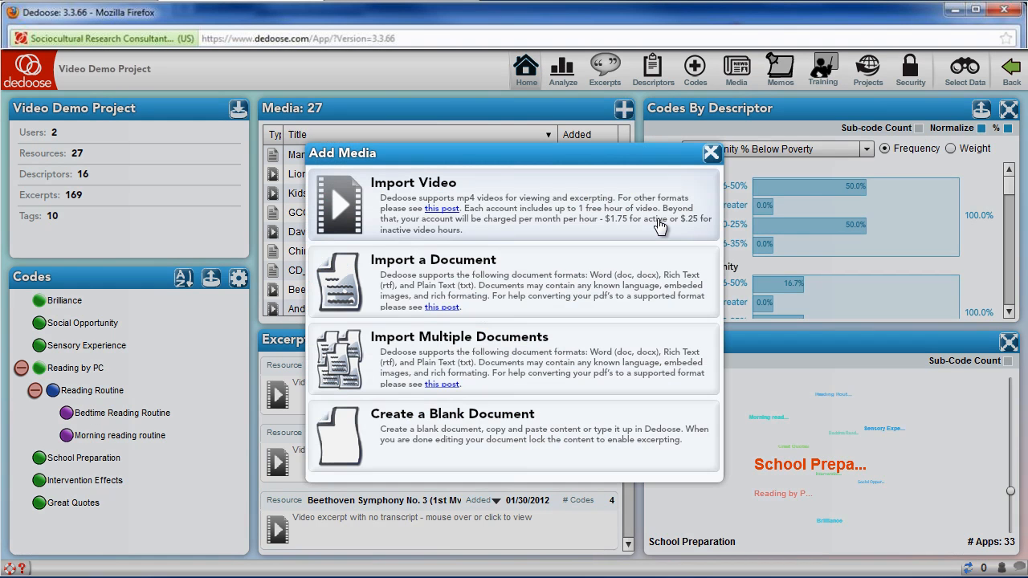
left_click(657, 225)
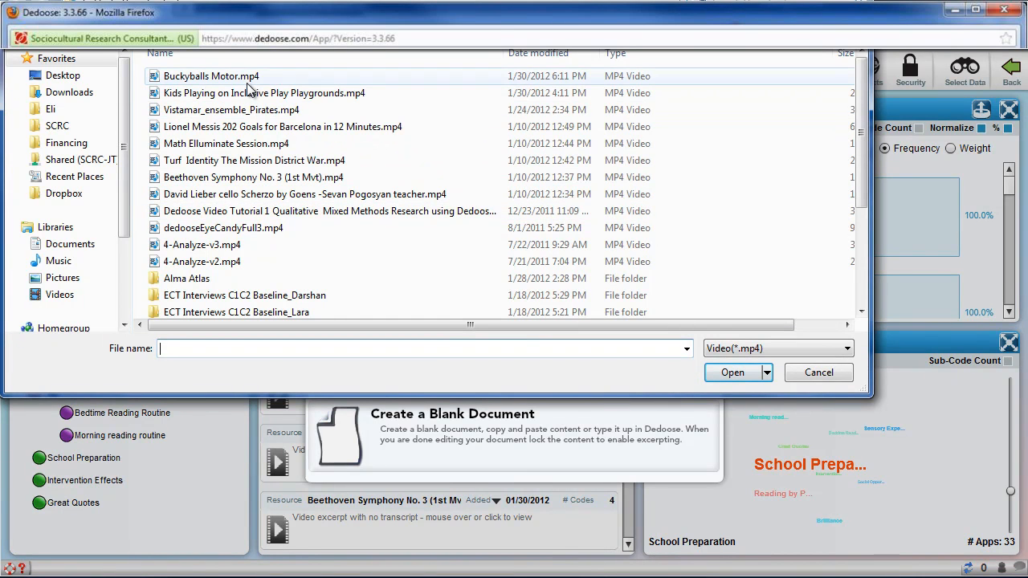
left_click(249, 78)
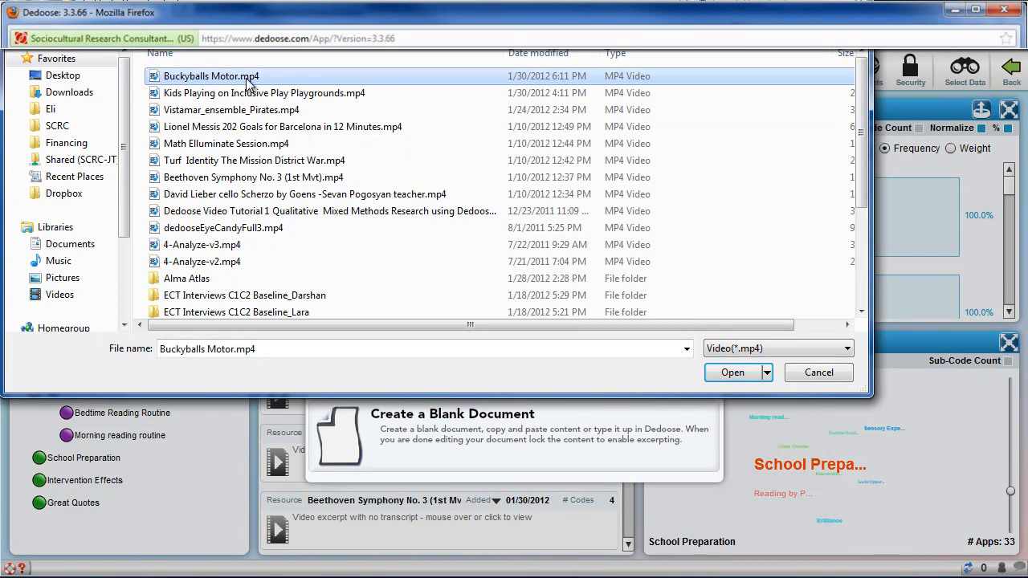
left_click(732, 373)
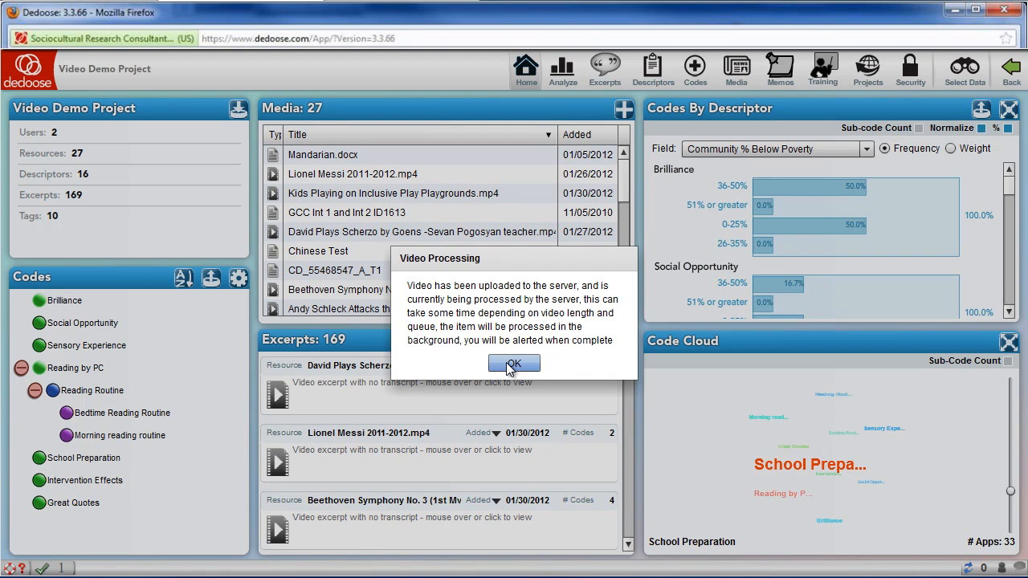
left_click(513, 363)
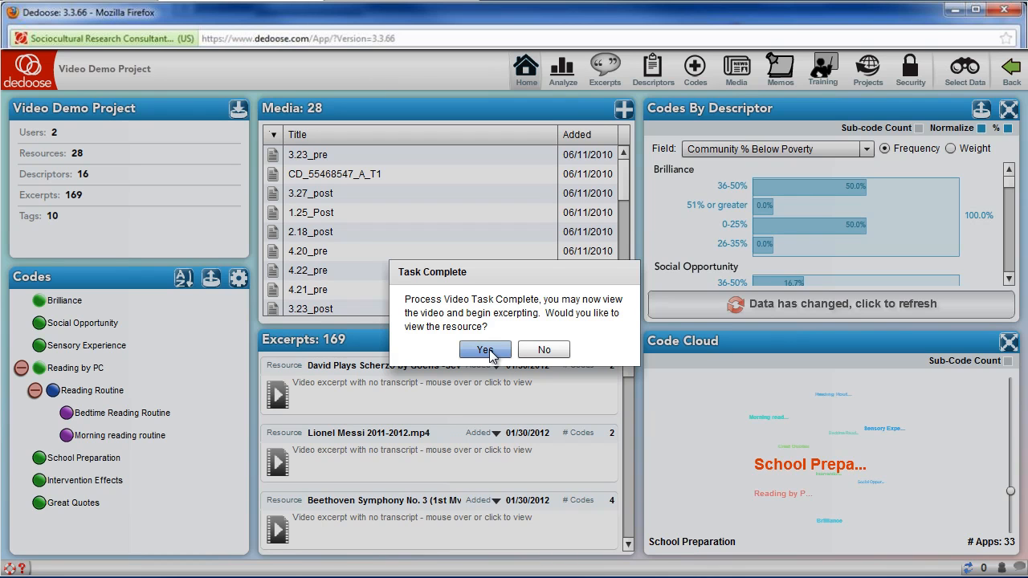
left_click(535, 350)
- Sort the media list by title, open Kids Playing on Inclusive Play Playgrounds.mp4, and check its title and description without changing them
mouse_move(624, 178)
left_mouse_down()
mouse_move(625, 211)
mouse_move(625, 181)
left_mouse_up()
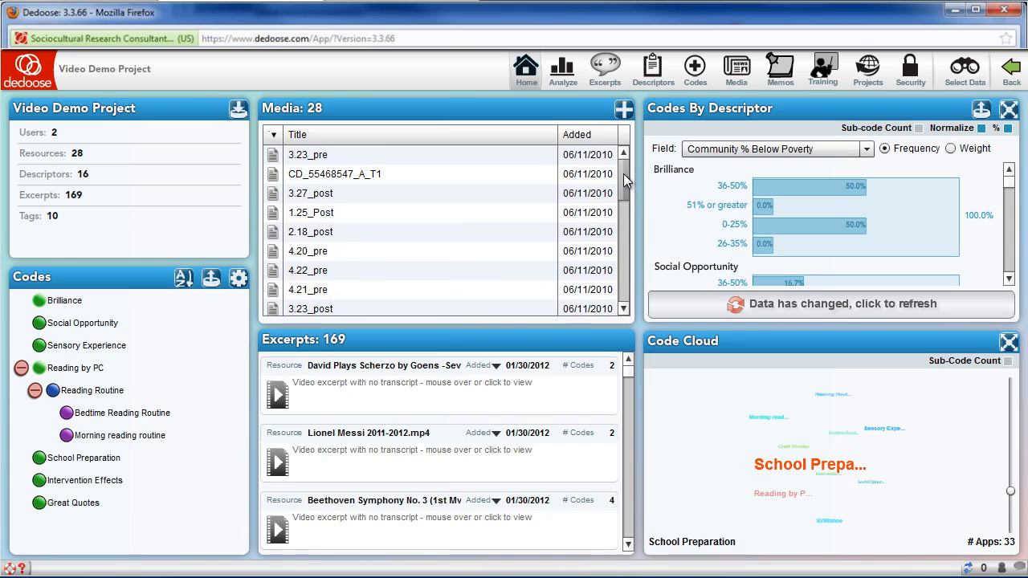
left_click(485, 135)
double_click(434, 207)
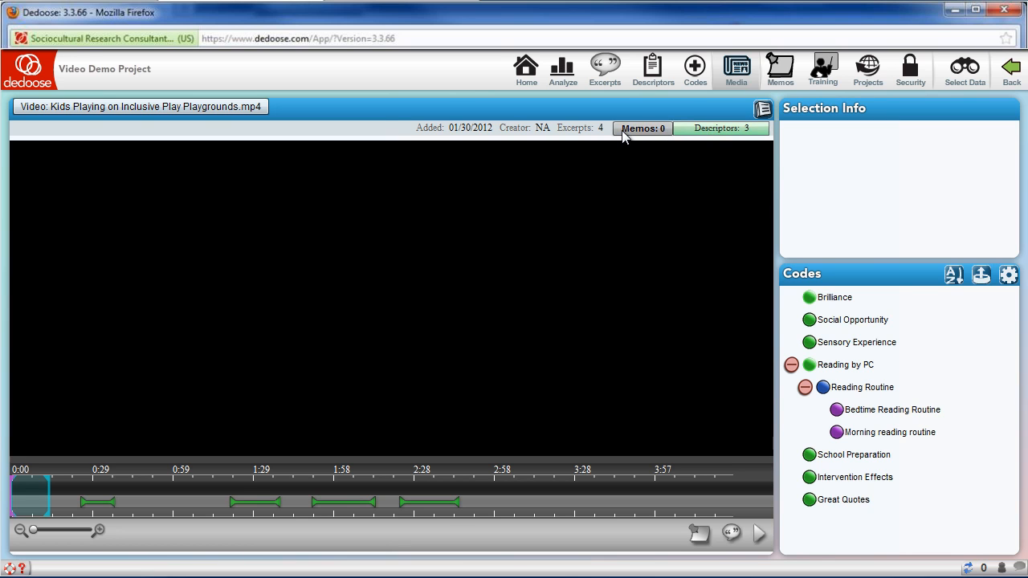
left_click(168, 104)
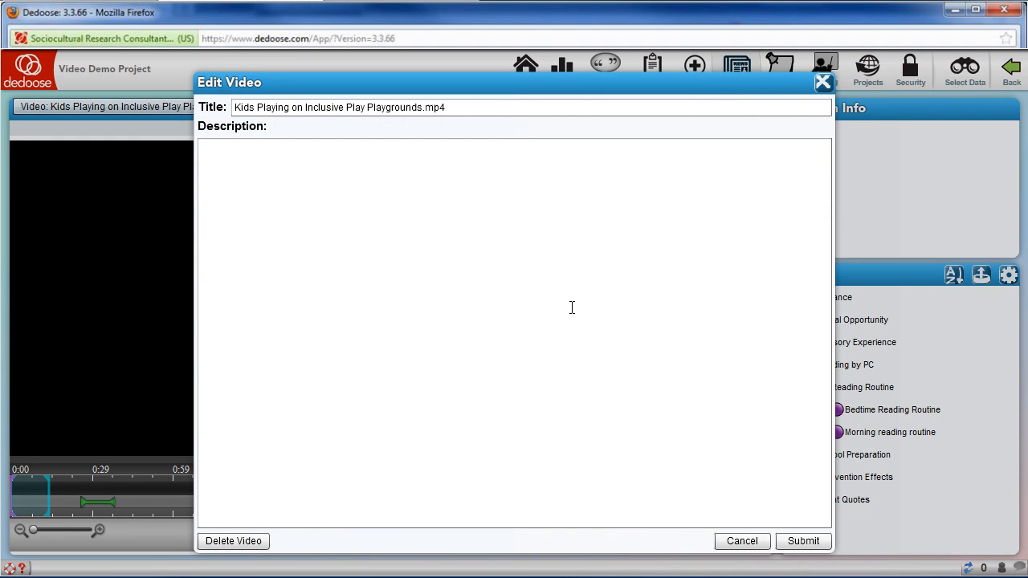
left_click(740, 542)
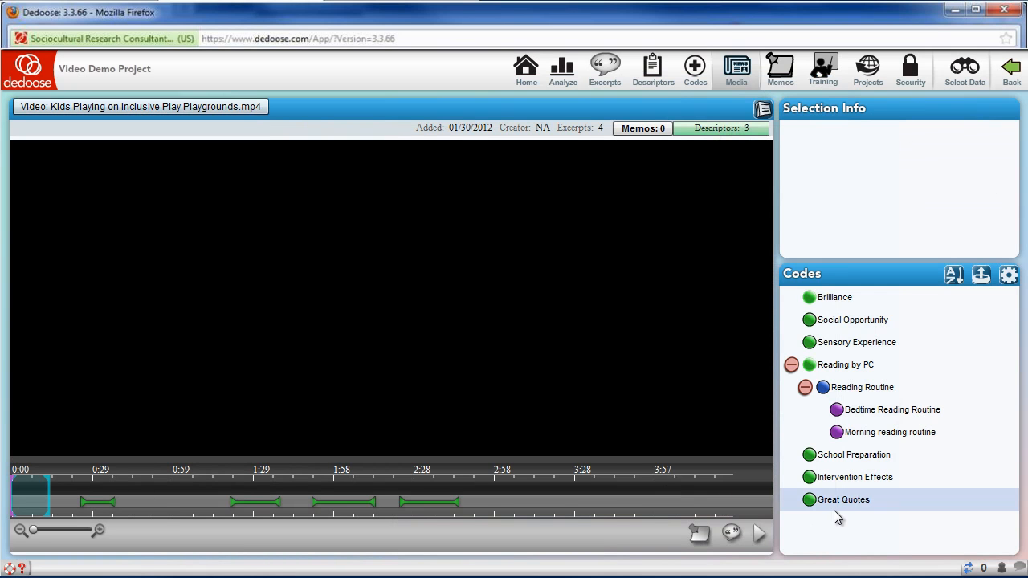
- Play the video, trying a closer timeline zoom before returning to the full timeline, and jump to about 0:52
left_click_drag(32, 531, 55, 526)
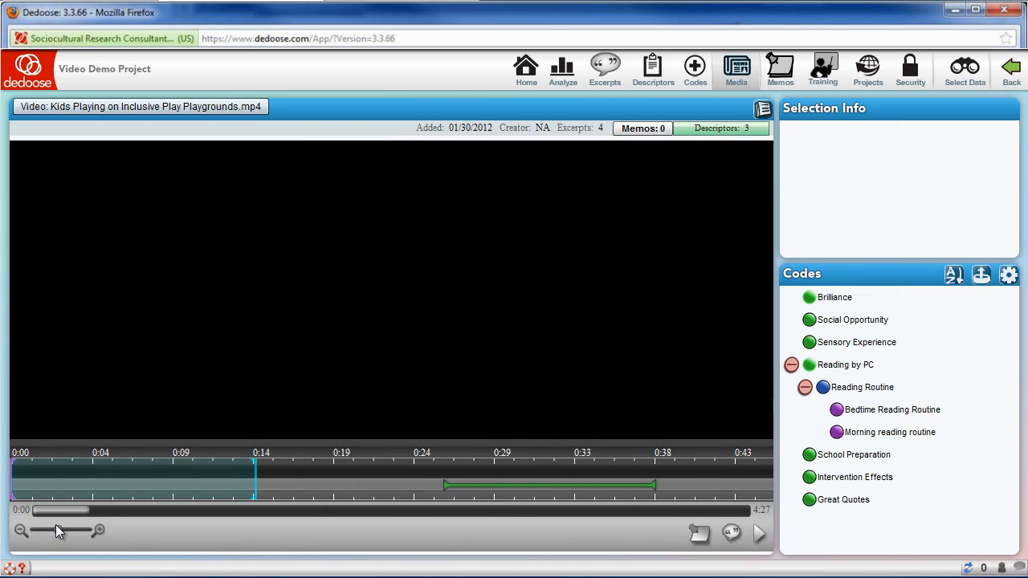
left_click_drag(64, 510, 36, 530)
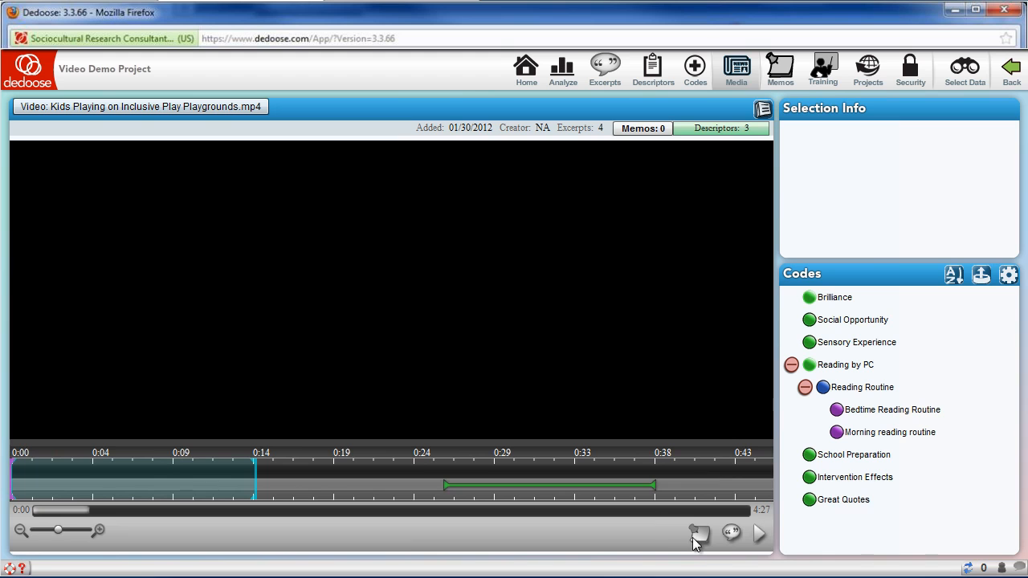
left_click(759, 536)
left_click_drag(58, 530, 34, 531)
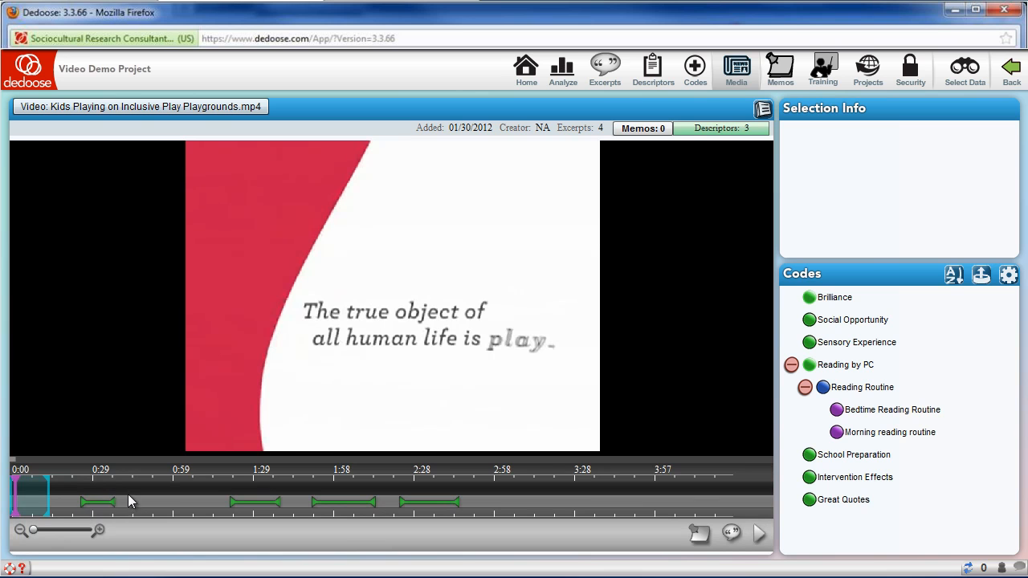
left_click(153, 492)
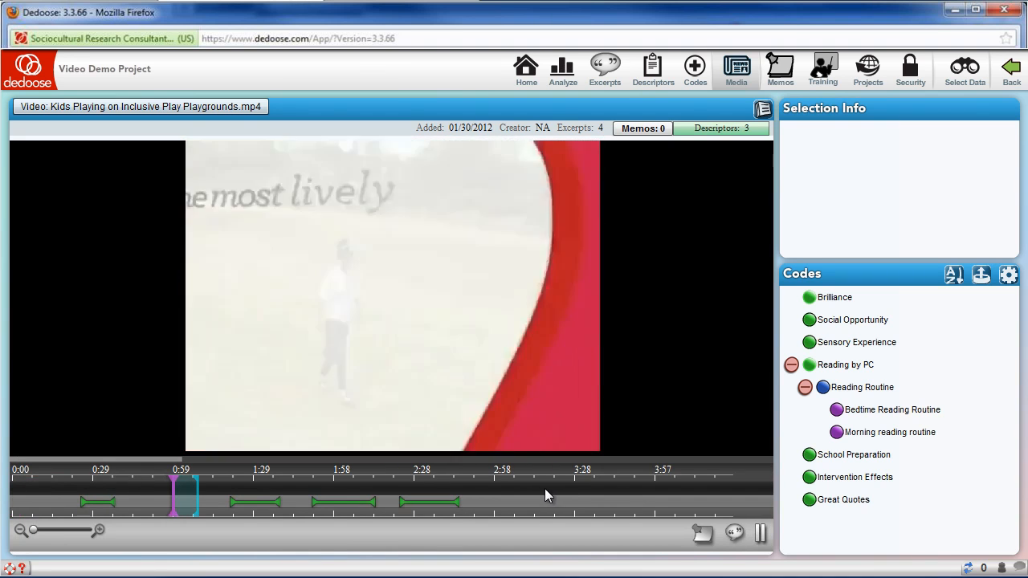
- Create a video excerpt from about 3:15 to 3:55 and apply the Brilliance and Great Quotes codes to it
left_click(534, 491)
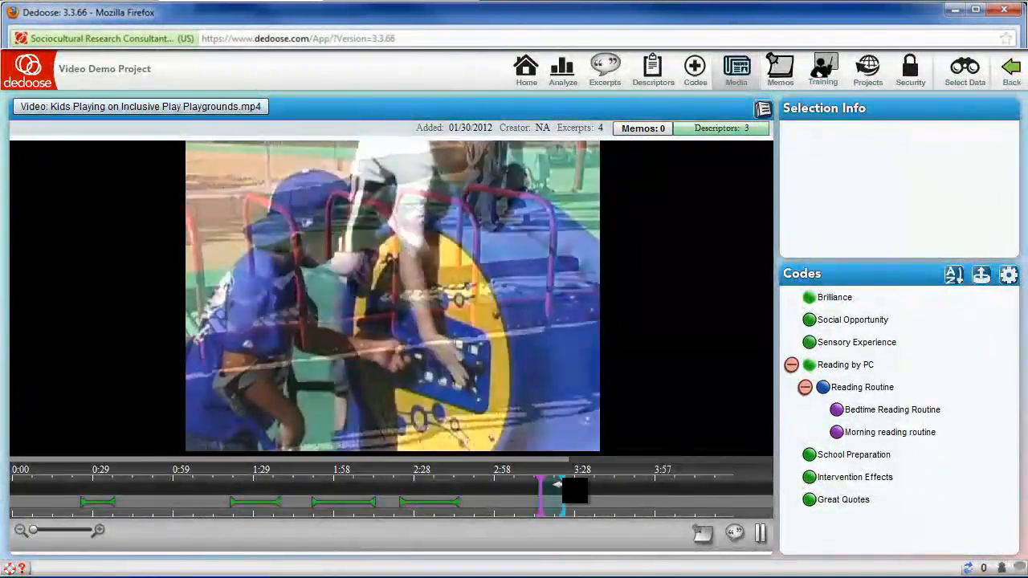
left_click_drag(556, 485, 598, 493)
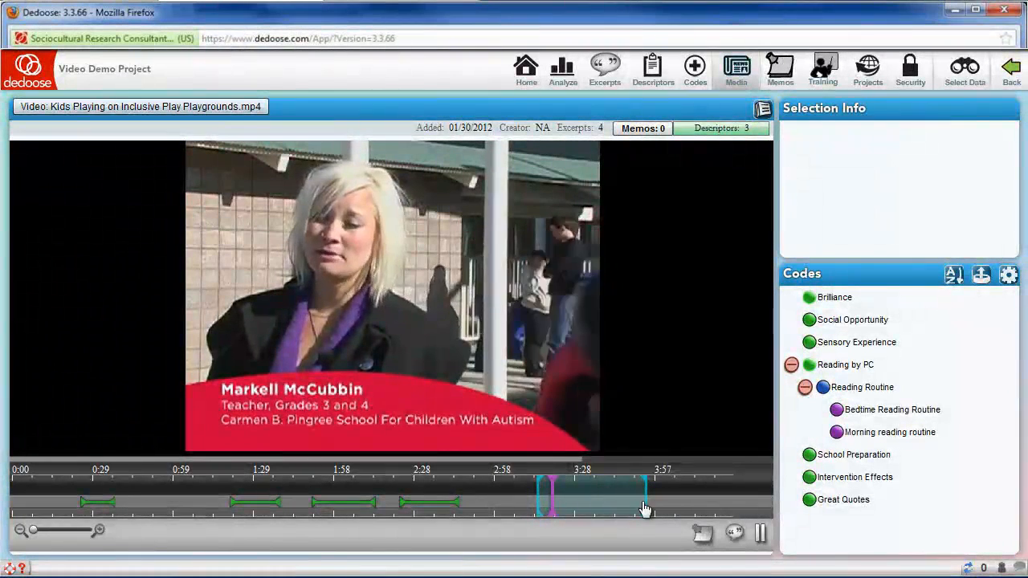
left_click(760, 533)
left_click(732, 537)
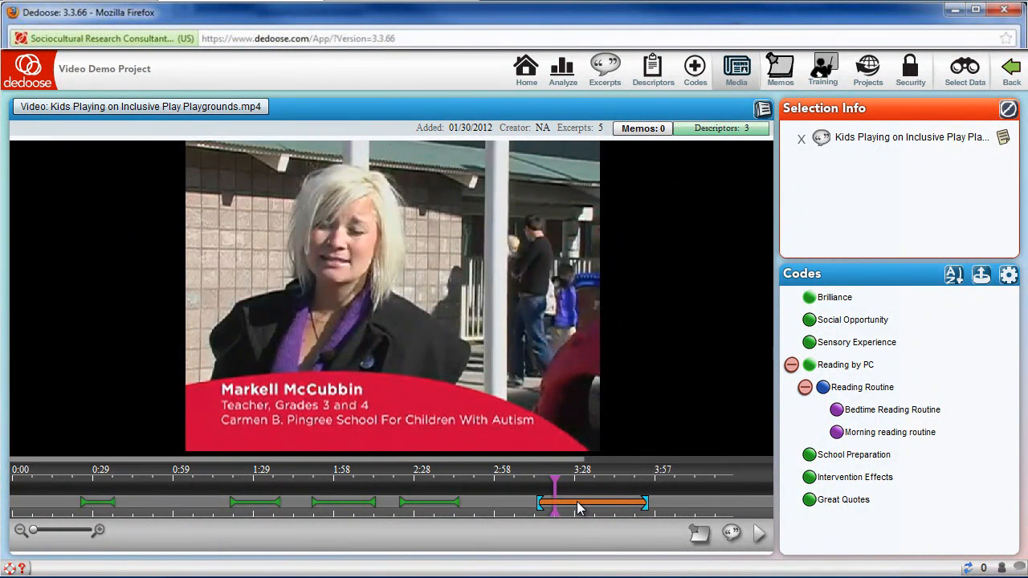
double_click(835, 299)
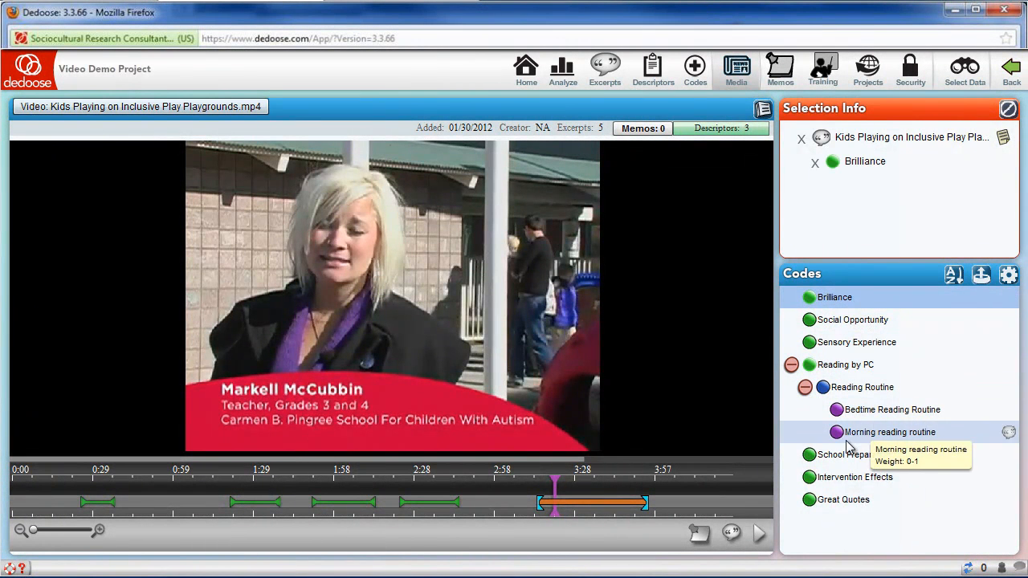
double_click(835, 500)
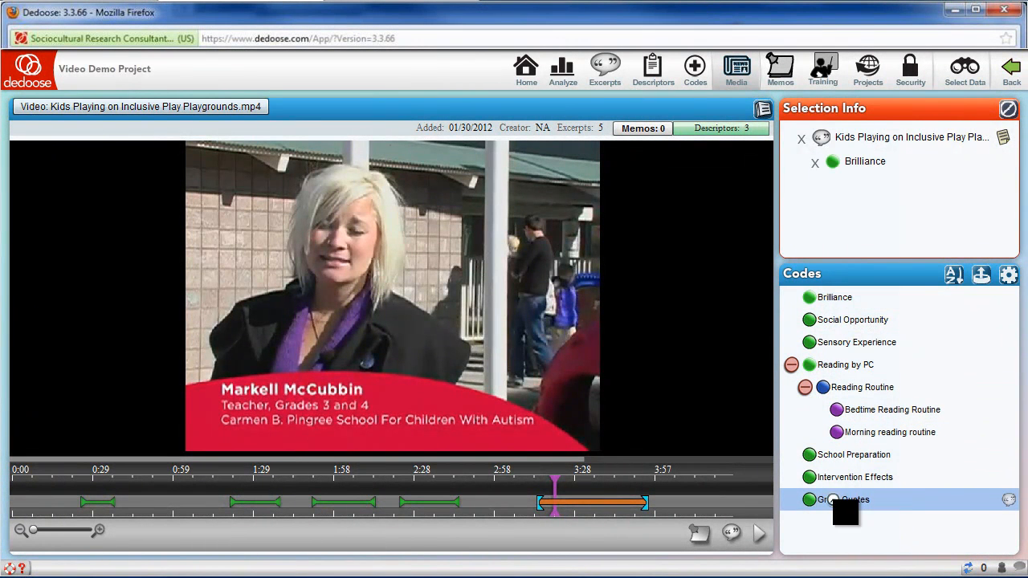
- Create an overlapping video excerpt from about 1:27 to 2:14 and select it on the timeline
left_click(160, 496)
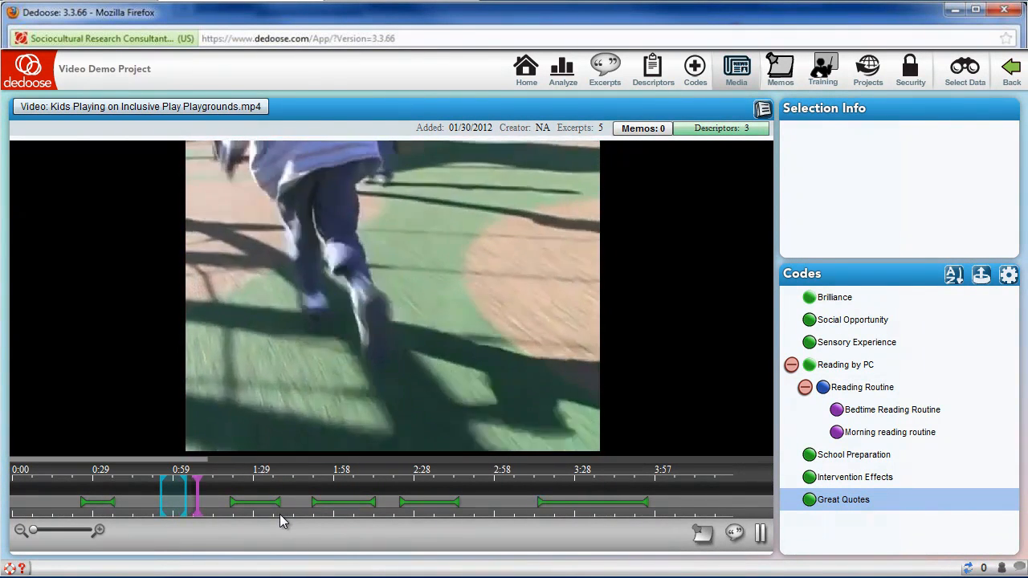
left_click_drag(178, 505, 375, 498)
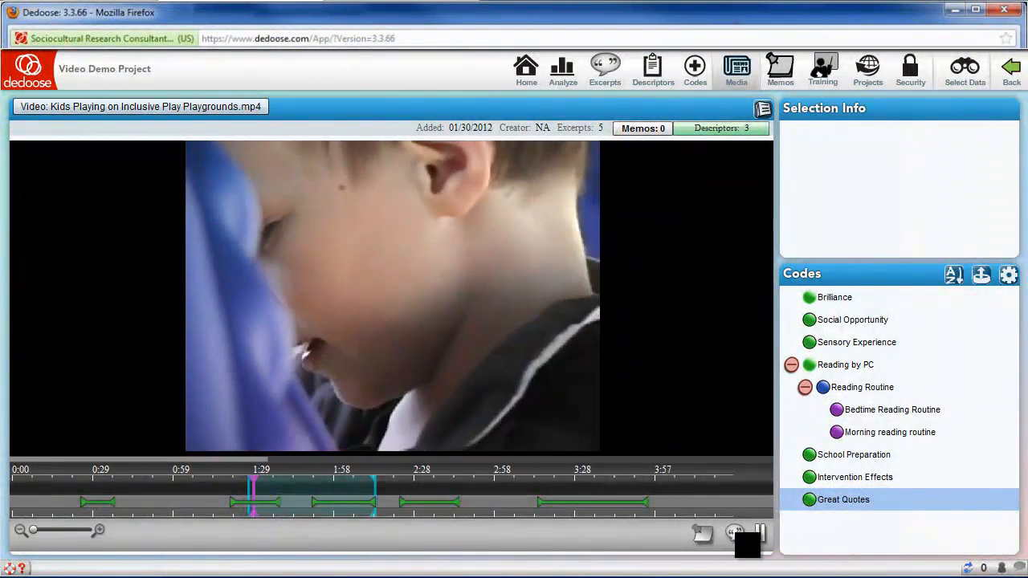
left_click(735, 534)
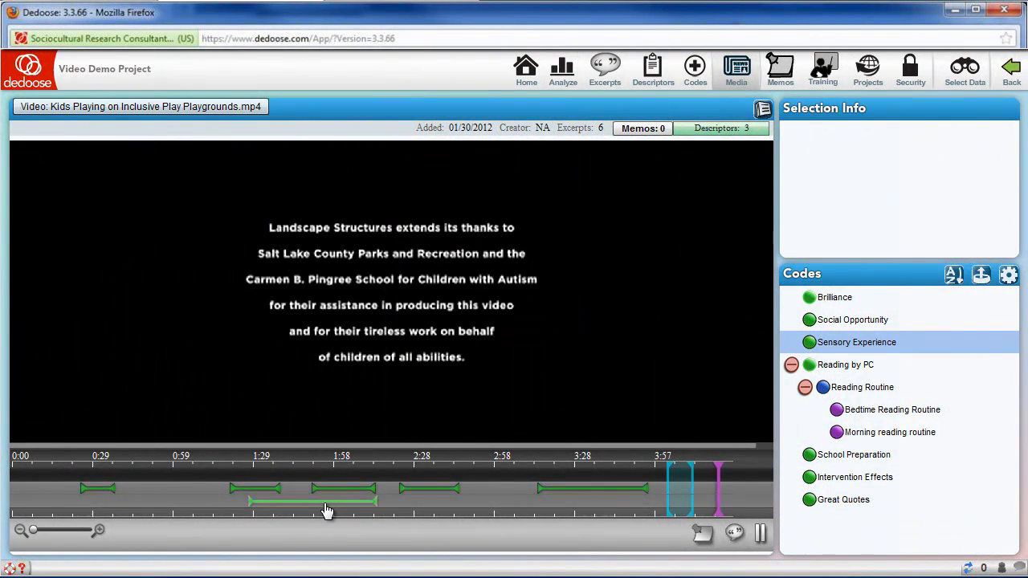
left_click(325, 503)
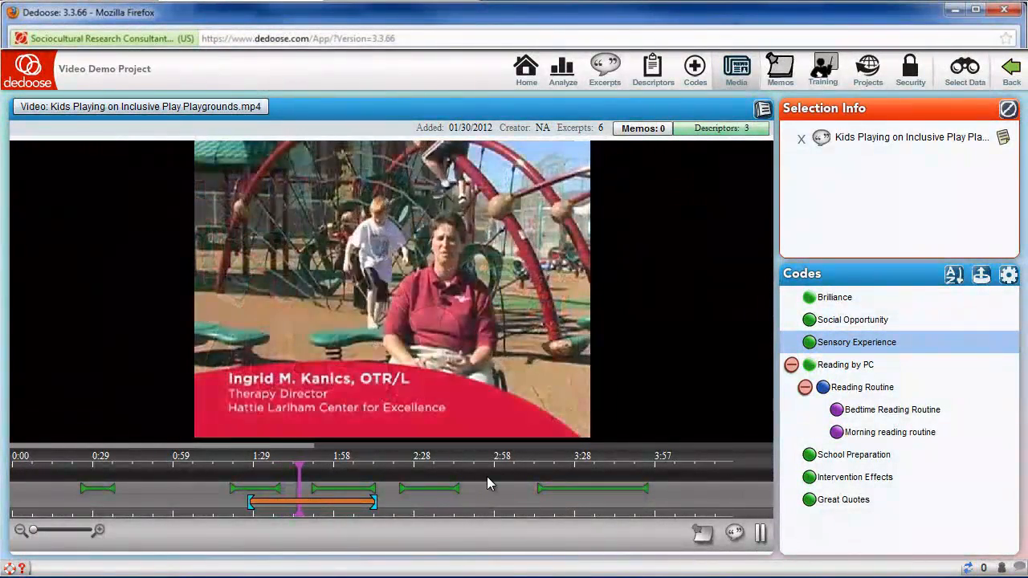
- Pause the video at about 2:57 and attach a memo at that point of the timeline
left_click(487, 479)
left_click(488, 478)
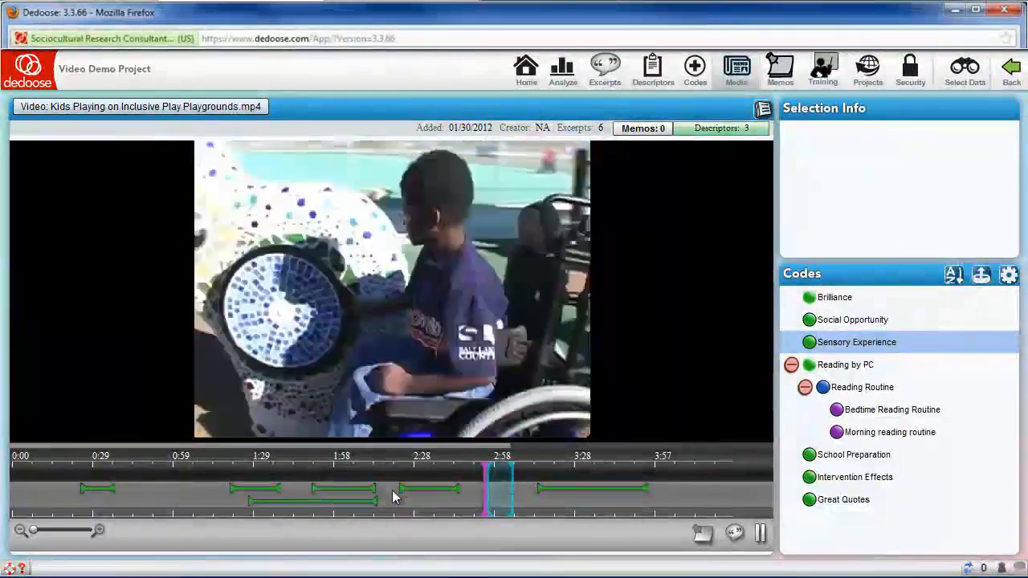
left_click(763, 537)
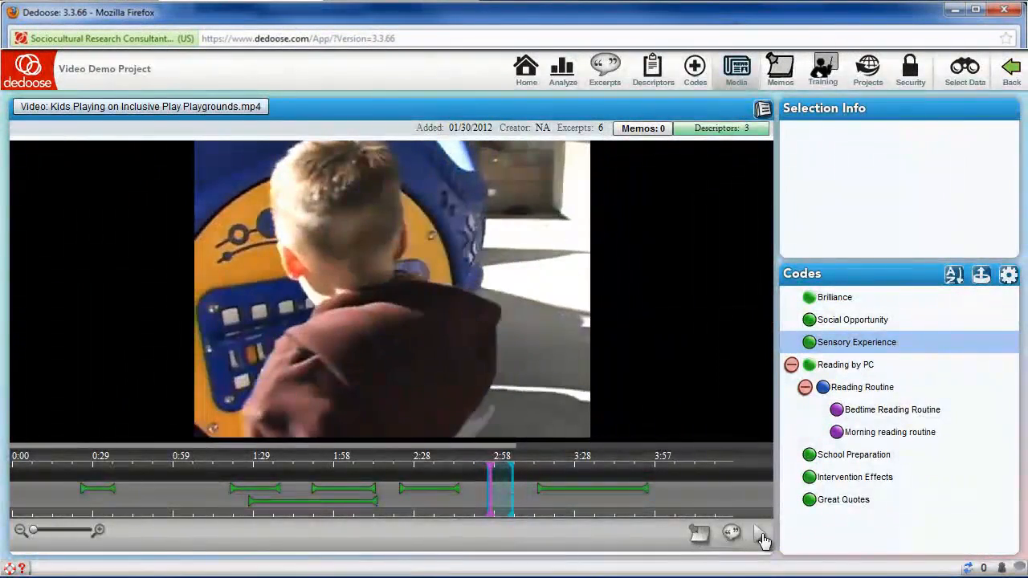
left_click(700, 537)
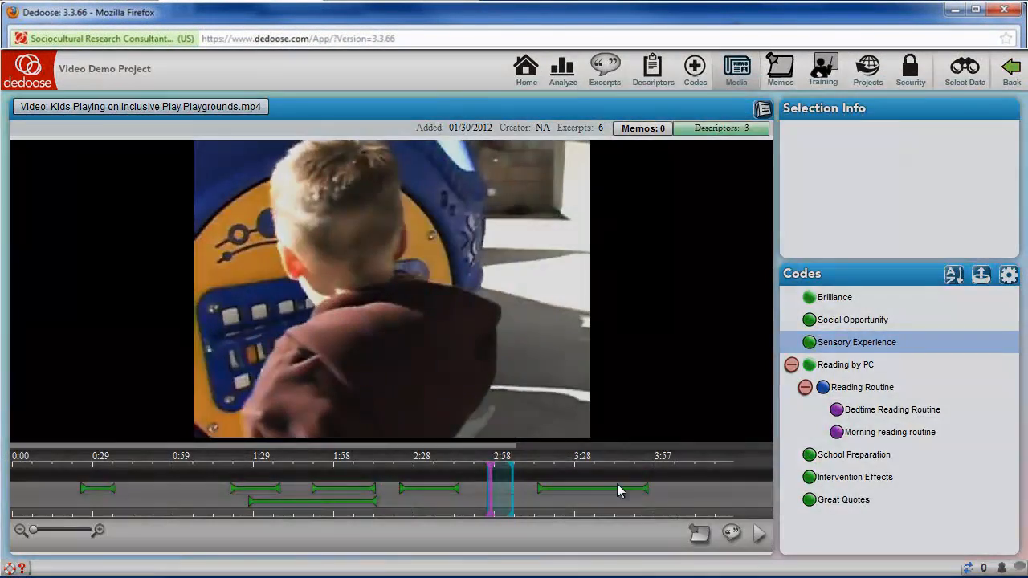
left_click(388, 220)
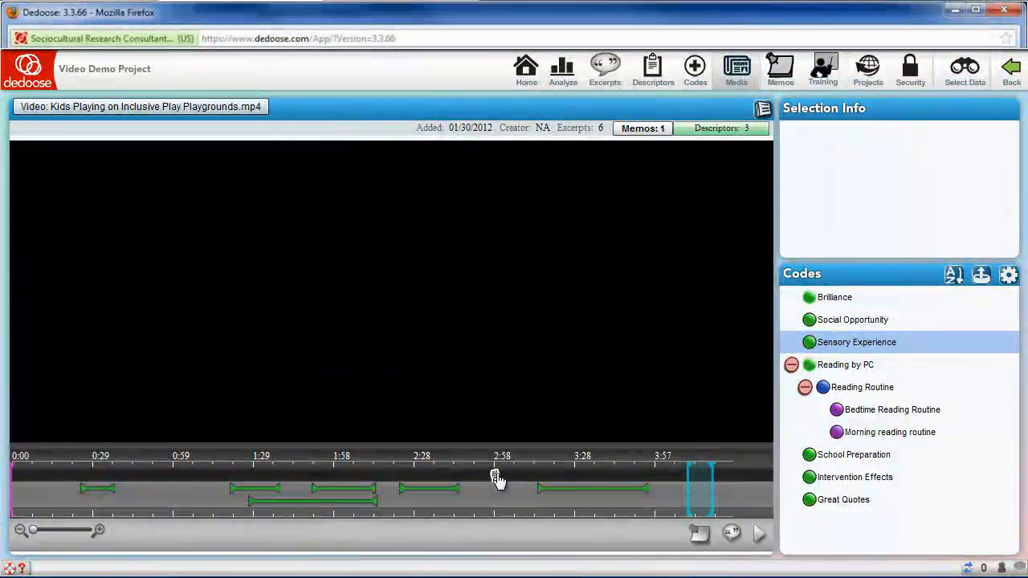
- Examine the Codes By Descriptor analysis chart with the descriptor field set to Child Sex
left_click(558, 72)
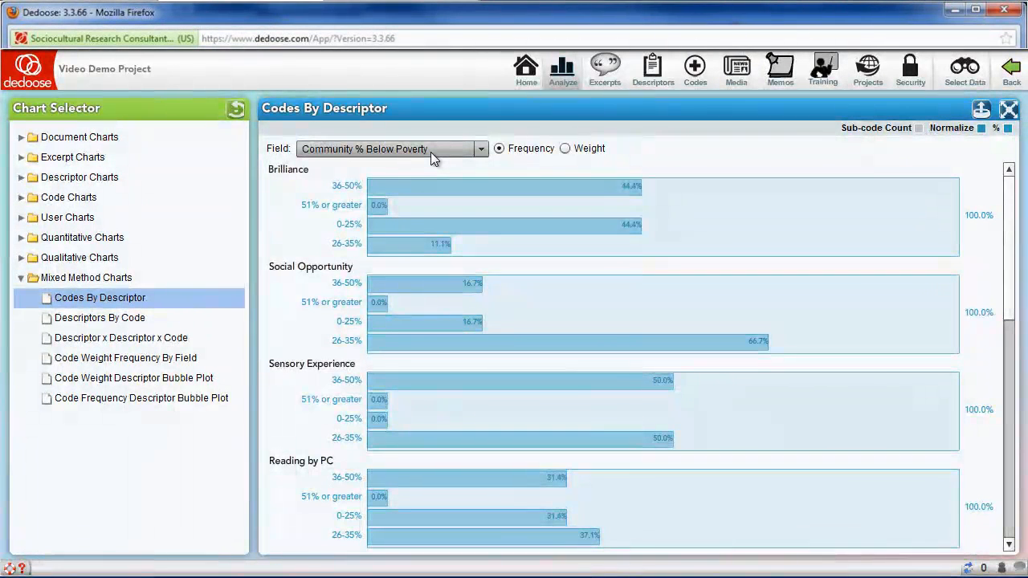
mouse_move(430, 196)
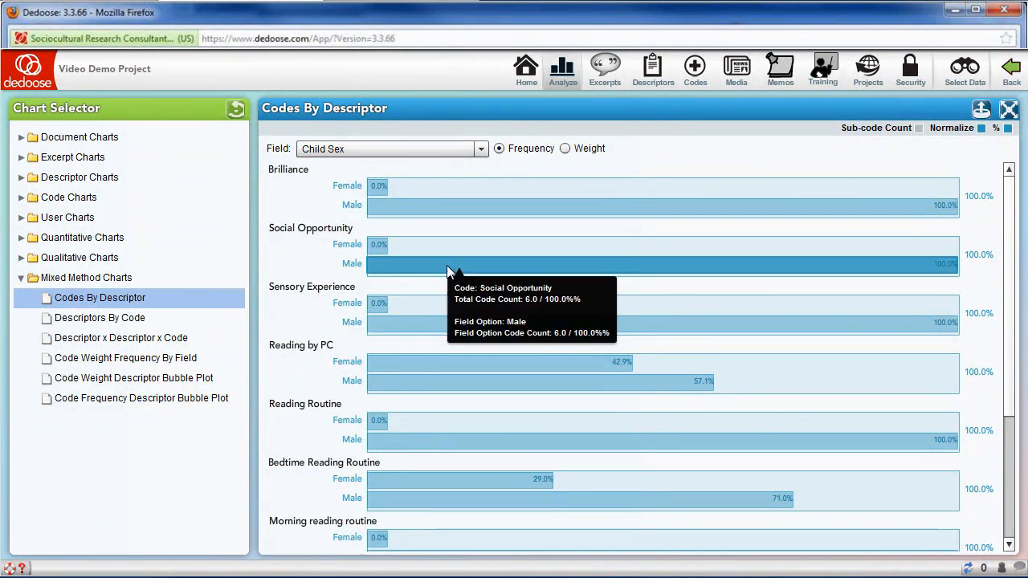
scroll(995, 449, "down", 3)
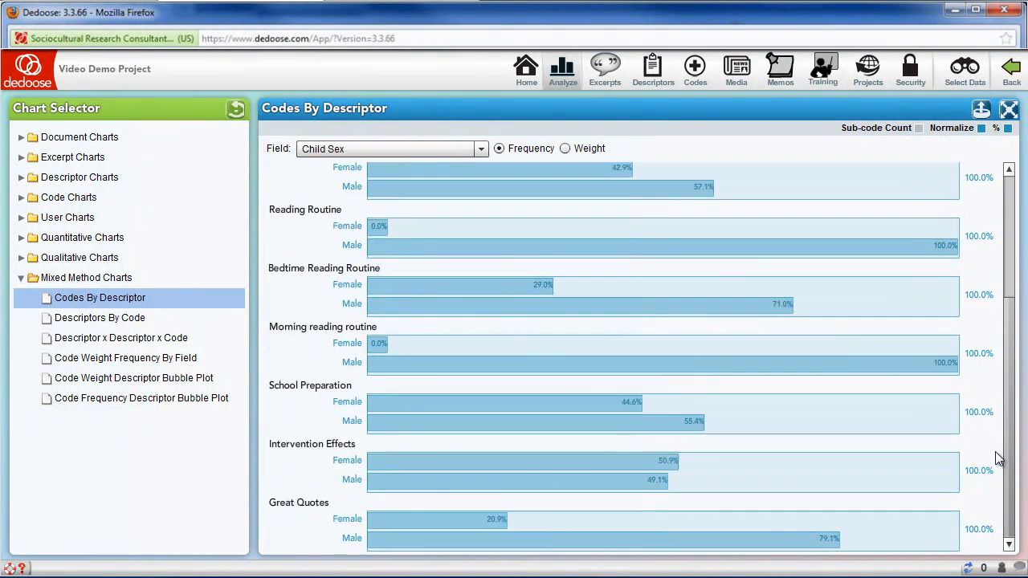
- Review the excerpts behind the Great Quotes: Spanish bar and open the first Kids Playing on Inclusive Play Playgrounds.mp4 excerpt
left_click(384, 551)
left_click_drag(778, 241, 777, 348)
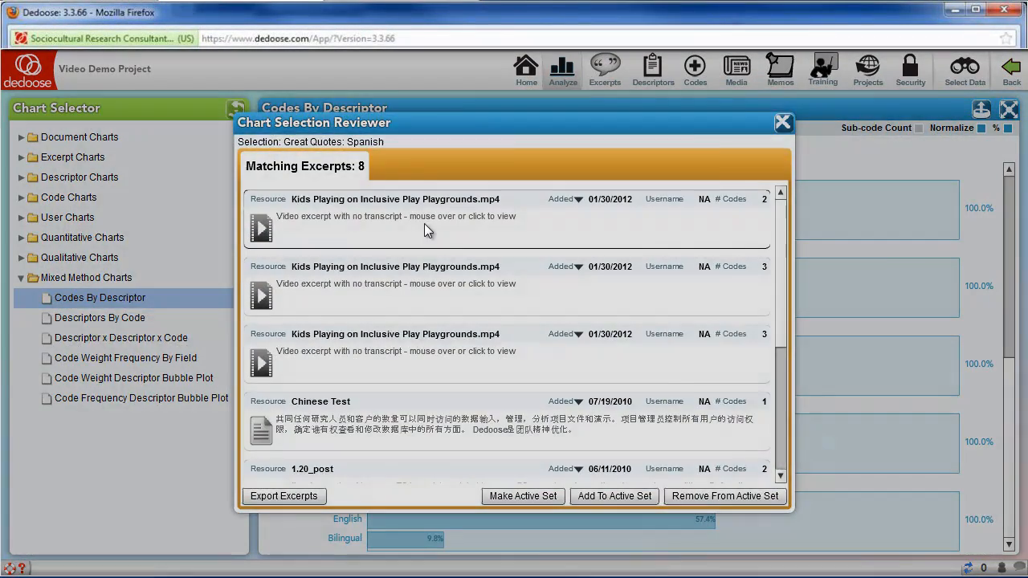
left_click(424, 225)
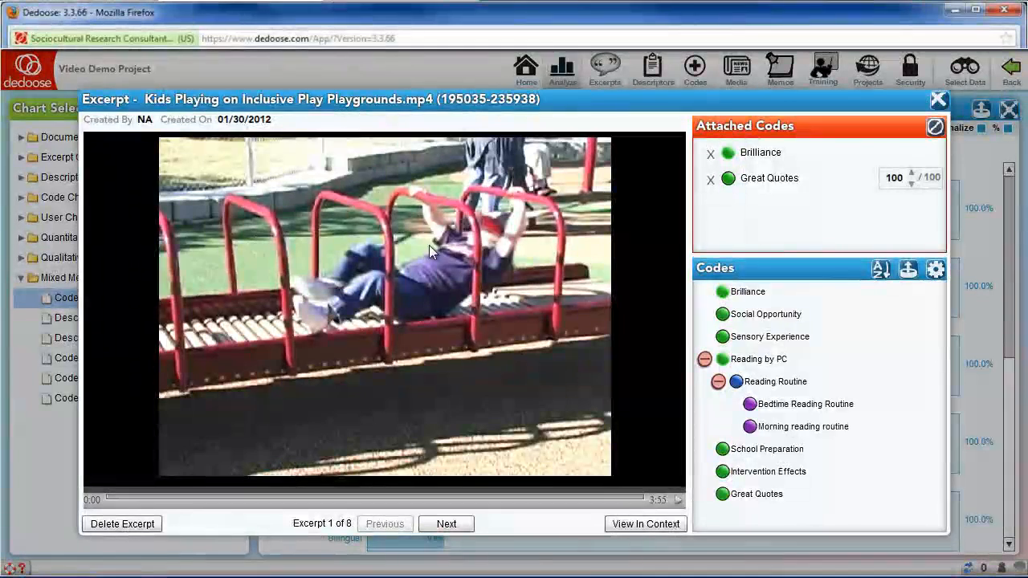
- Page through the excerpts following the first one in the Great Quotes: Spanish selection and close the excerpt viewer and selection reviewer
left_click(450, 525)
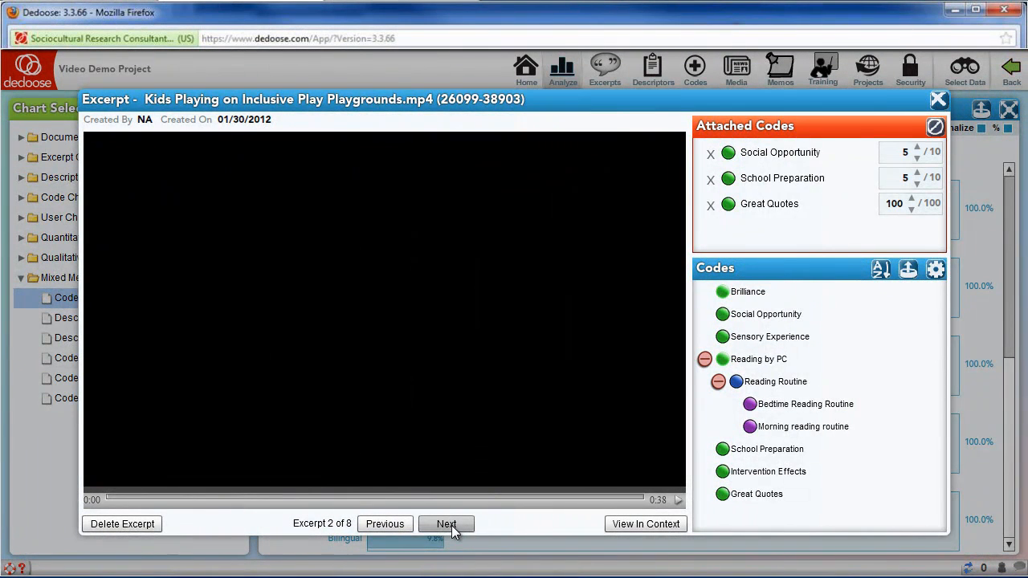
left_click(447, 523)
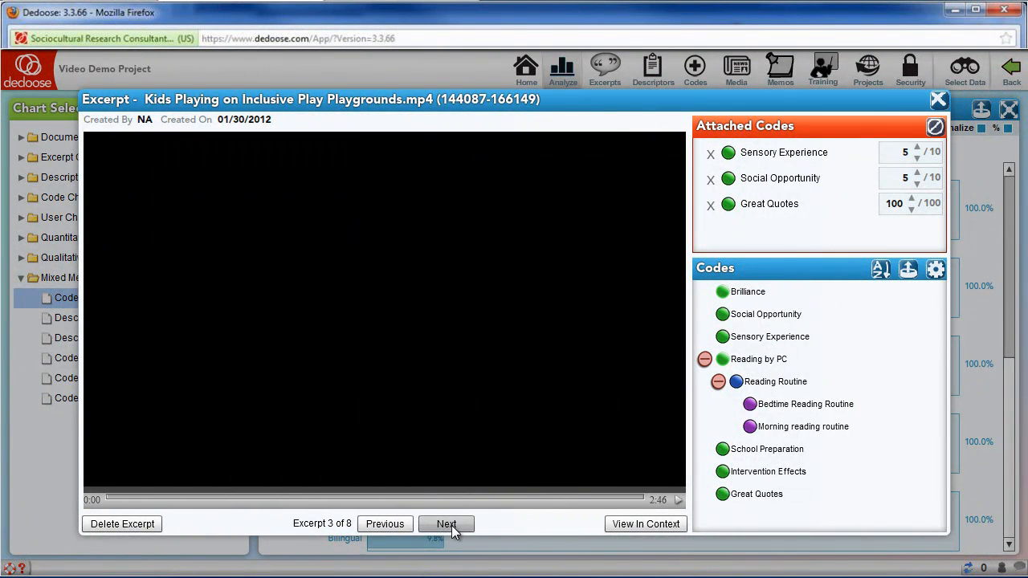
left_click(447, 523)
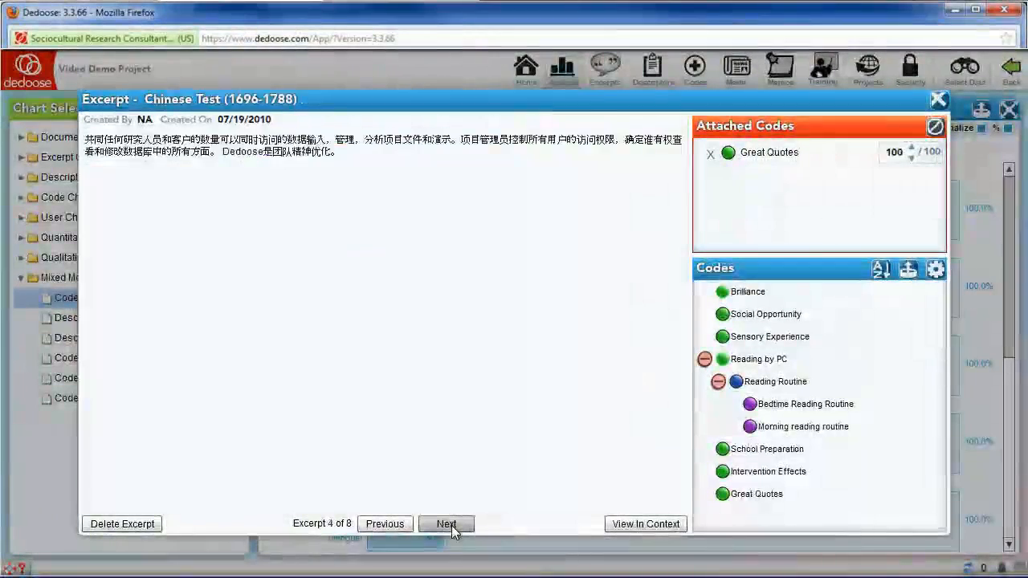
left_click(446, 524)
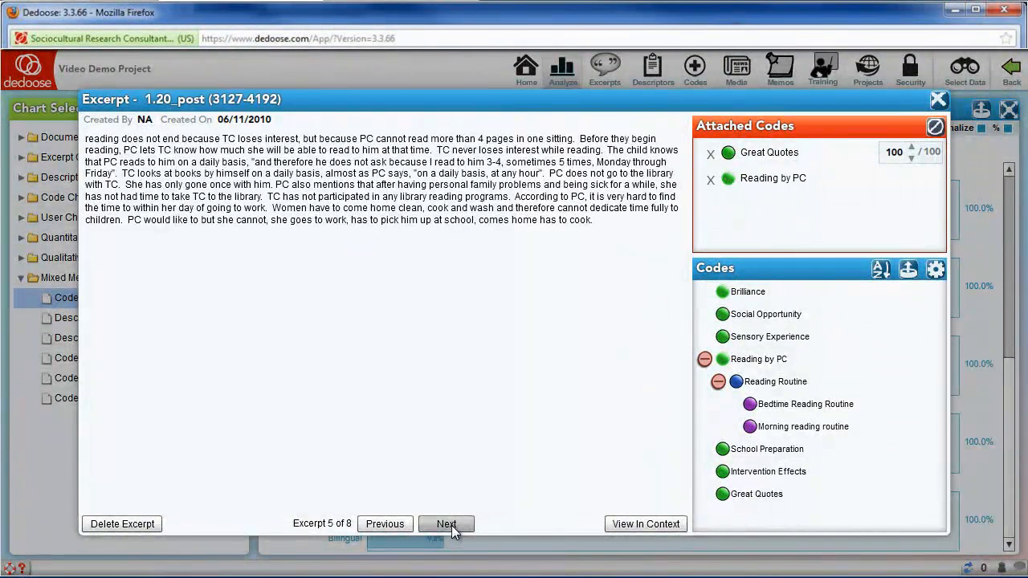
left_click(447, 523)
left_click(447, 524)
left_click(939, 100)
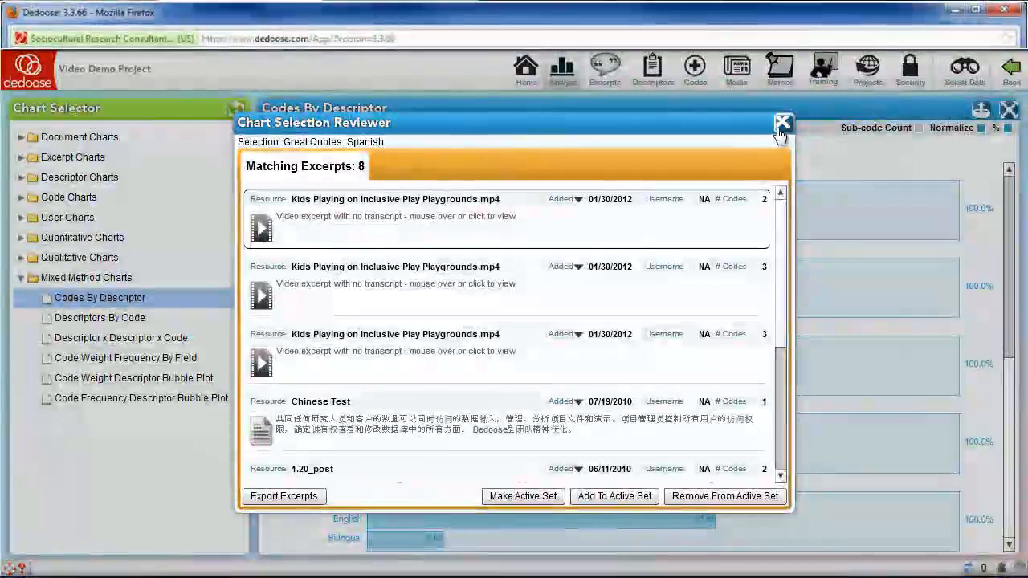
left_click(781, 126)
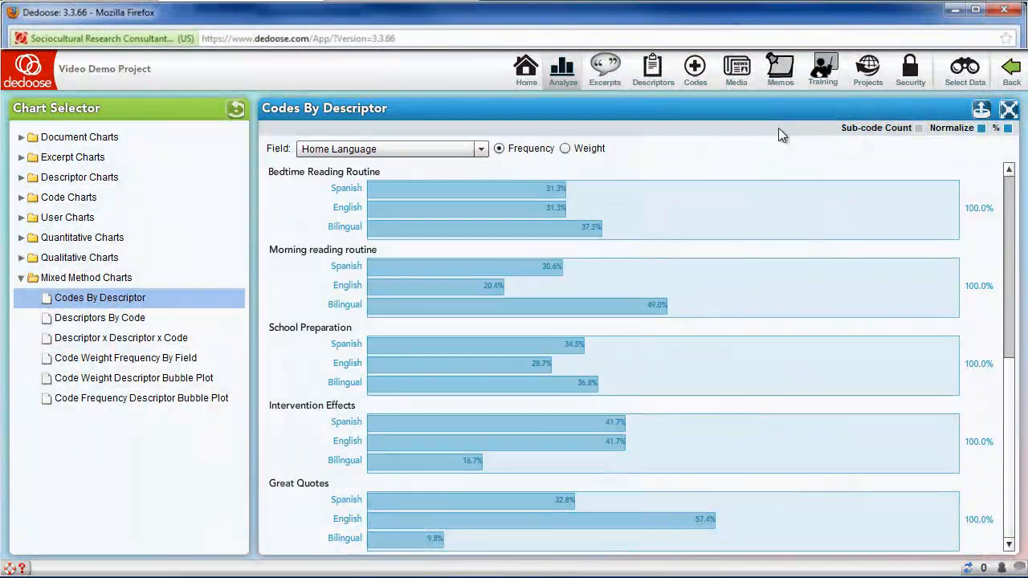
- Return to the project home dashboard and preview videos in the media list, including Kids Playing on Inclusive Play Playgrounds.mp4
left_click(525, 81)
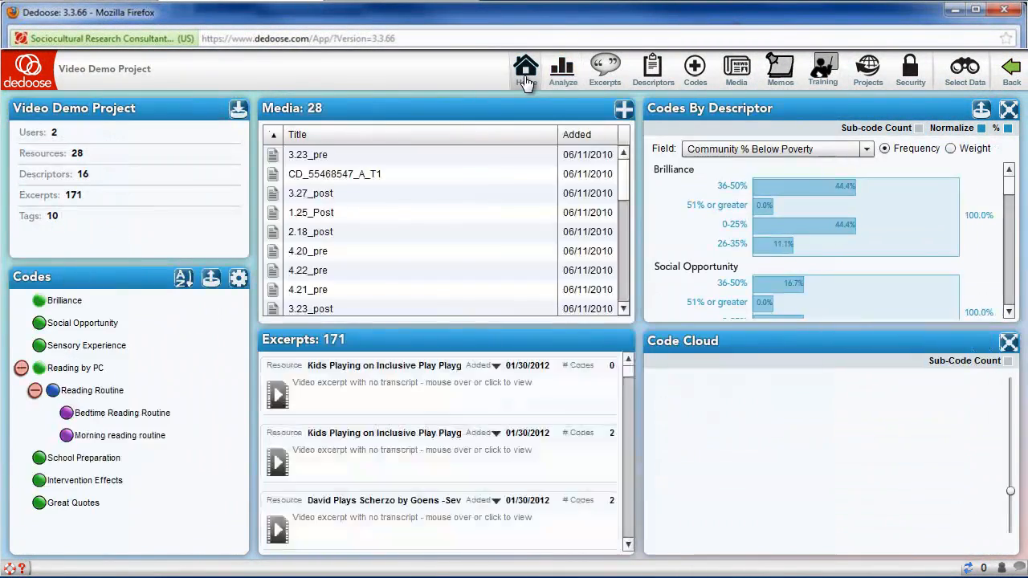
mouse_move(428, 198)
mouse_move(415, 217)
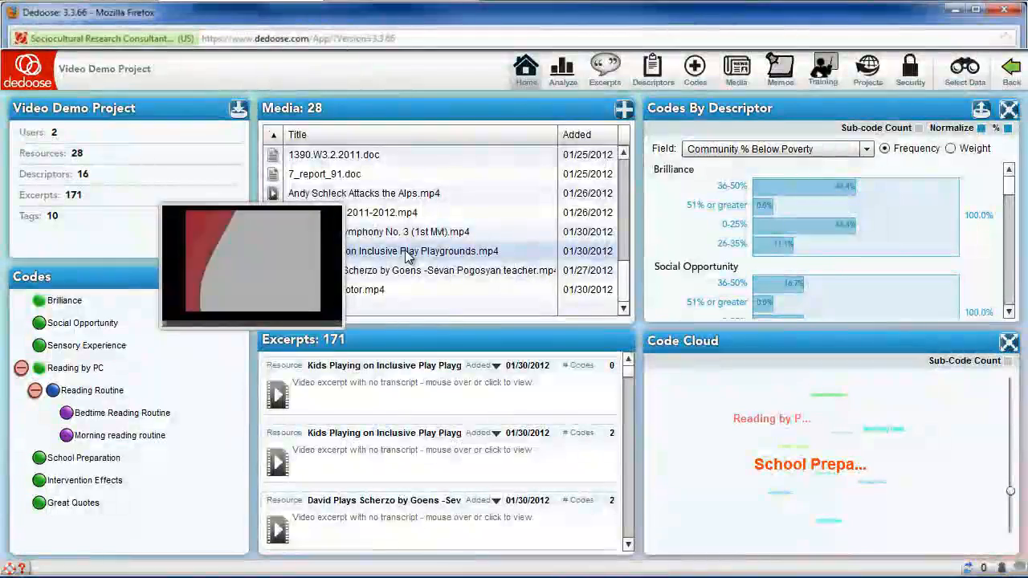
mouse_move(401, 272)
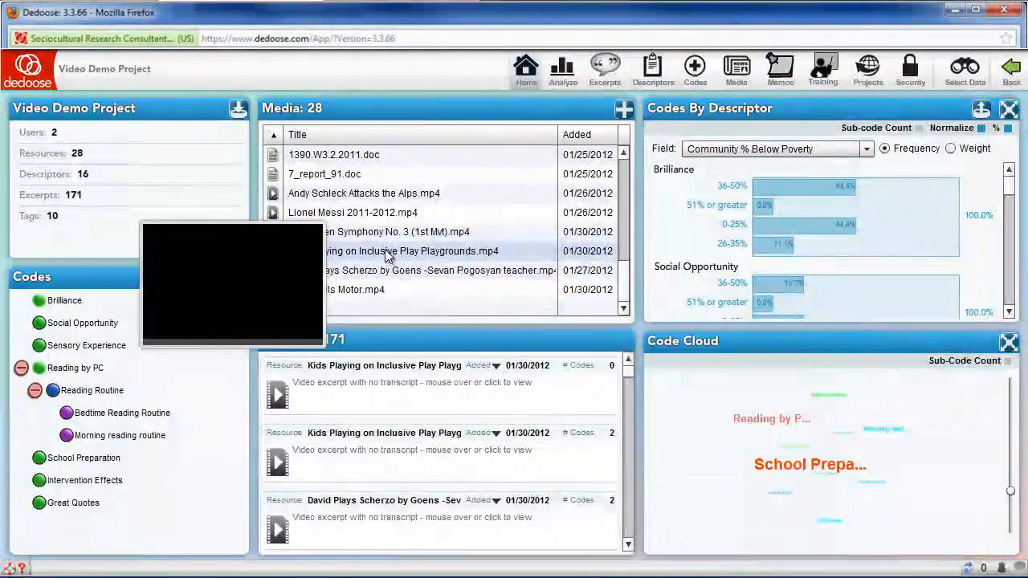
mouse_move(386, 238)
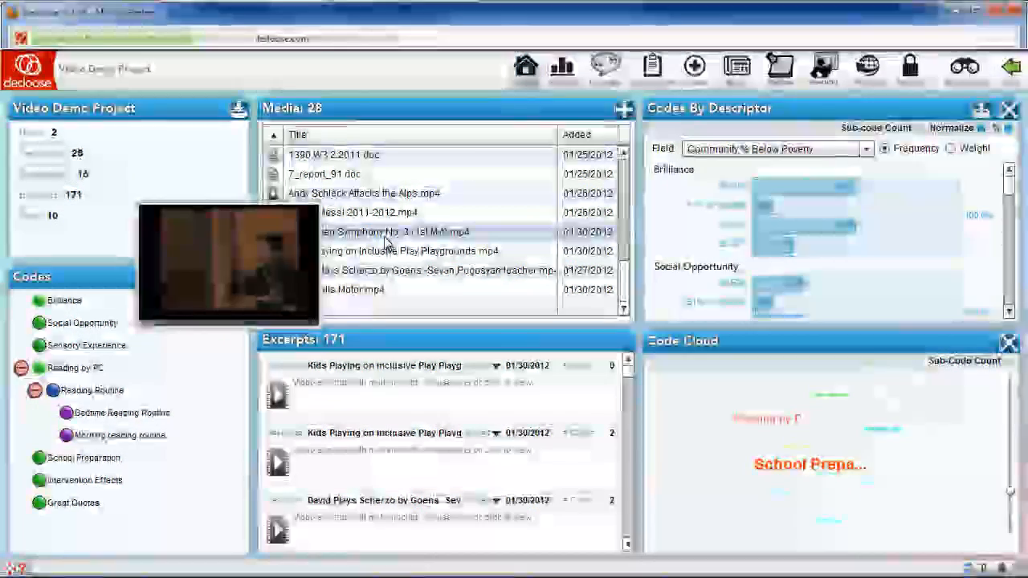